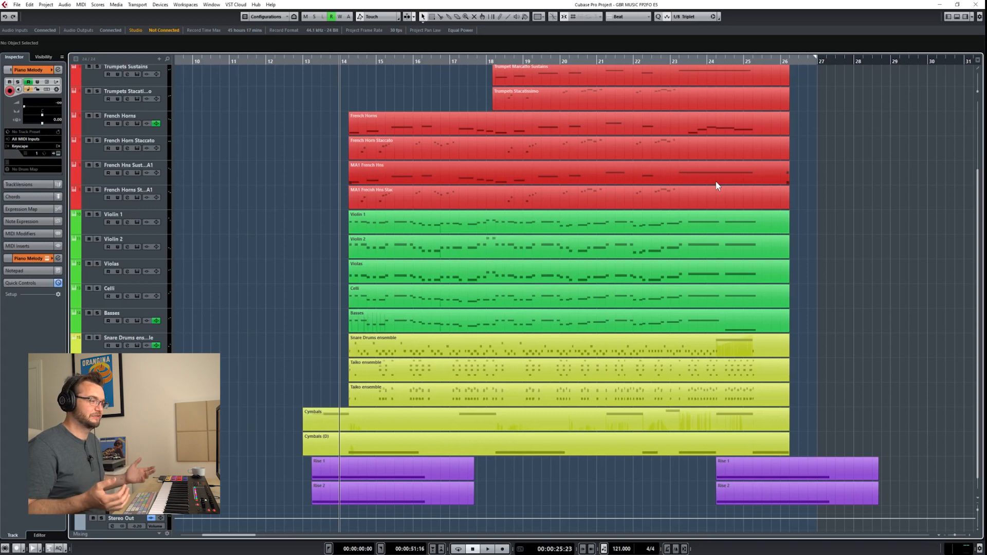
Step: Look over the orchestral arrangement from the piano and piccolo tracks down to the cymbals and rises
scroll(668, 188, "up", 2)
scroll(753, 199, "down", 2)
scroll(783, 188, "up", 2)
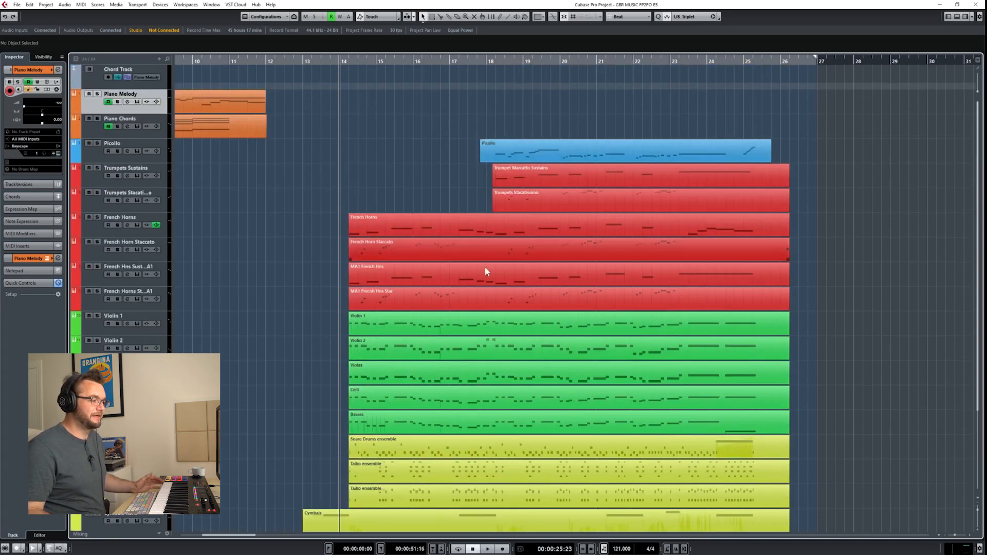
scroll(506, 275, "down", 3)
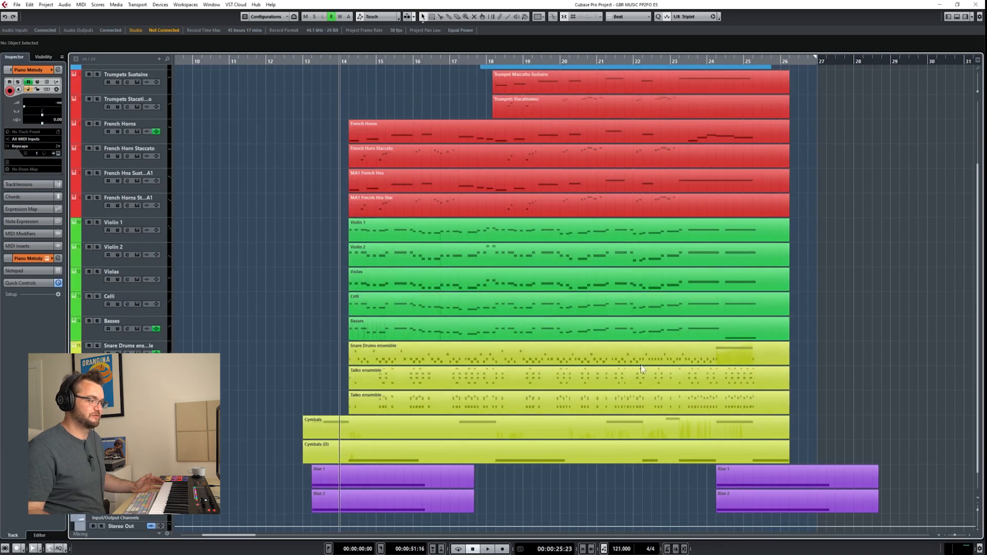
scroll(585, 182, "up", 3)
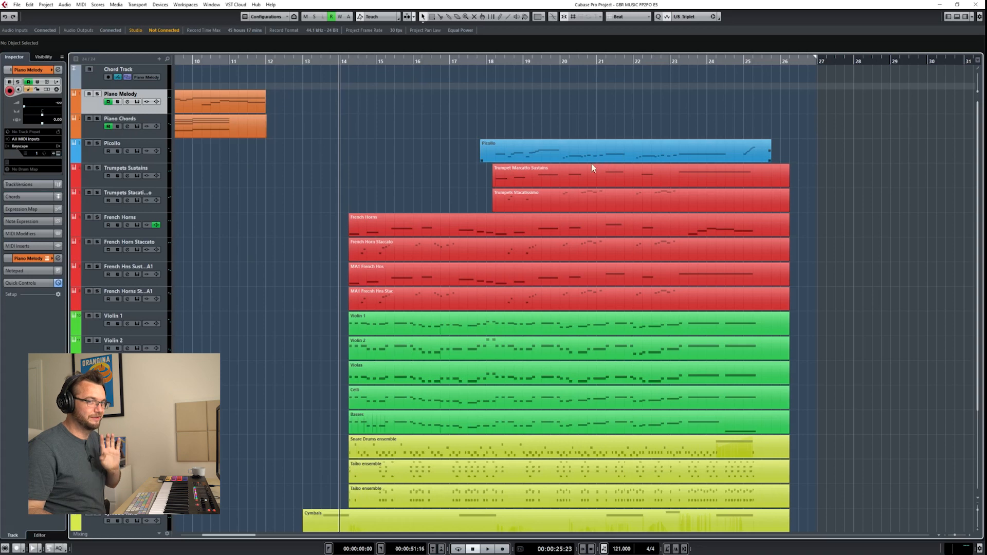
scroll(579, 170, "down", 3)
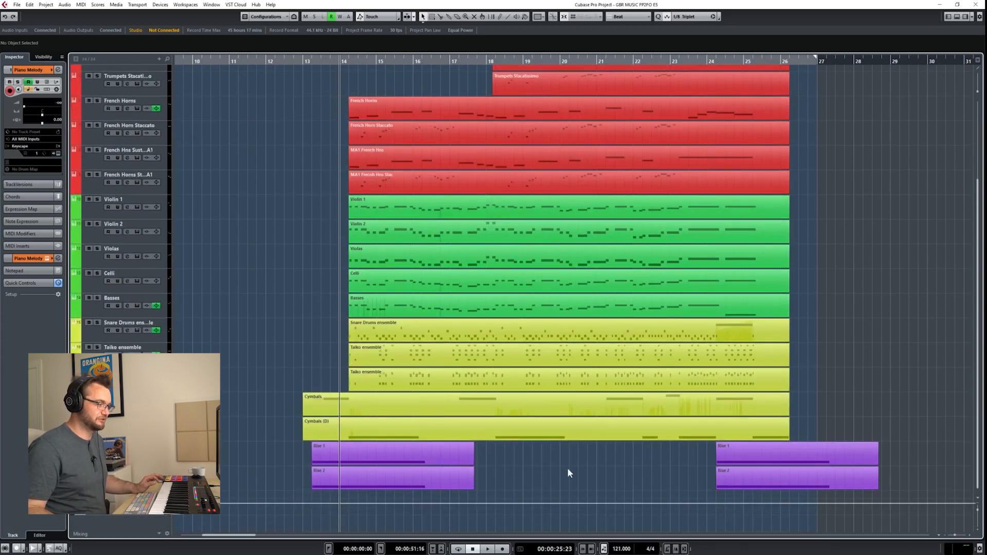
scroll(526, 443, "up", 3)
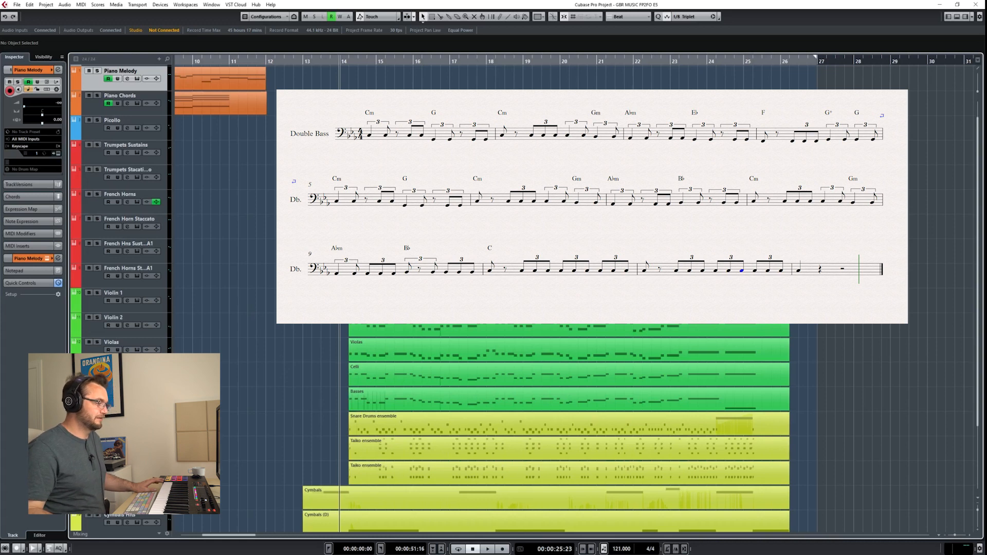
Step: Solo the Basses track and play the Celli and Basses parts from just before bar 14
left_click(97, 391)
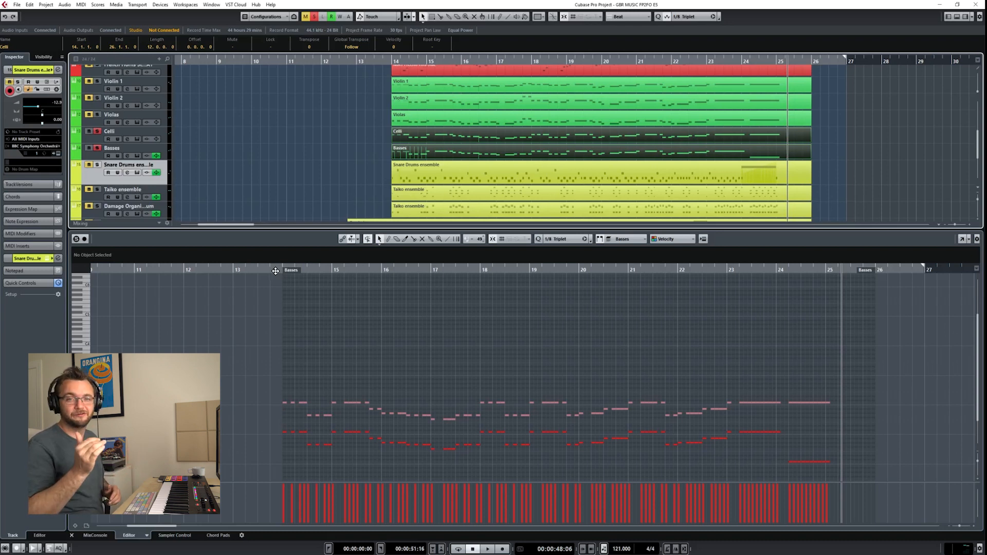
left_click(276, 271)
key("space")
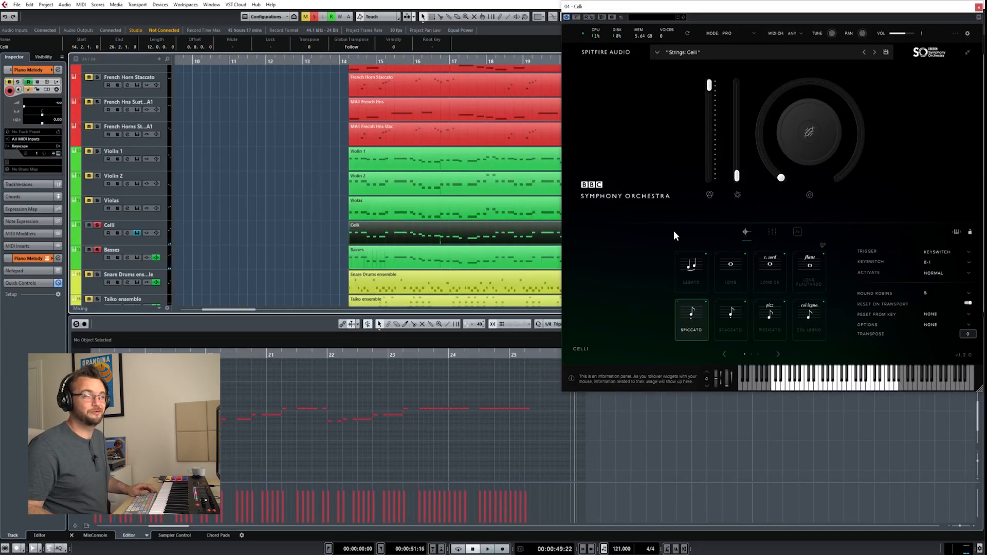
Step: Close the Celli instrument, show the Violas part in the key editor, and play it from just before bar 14
left_click(978, 6)
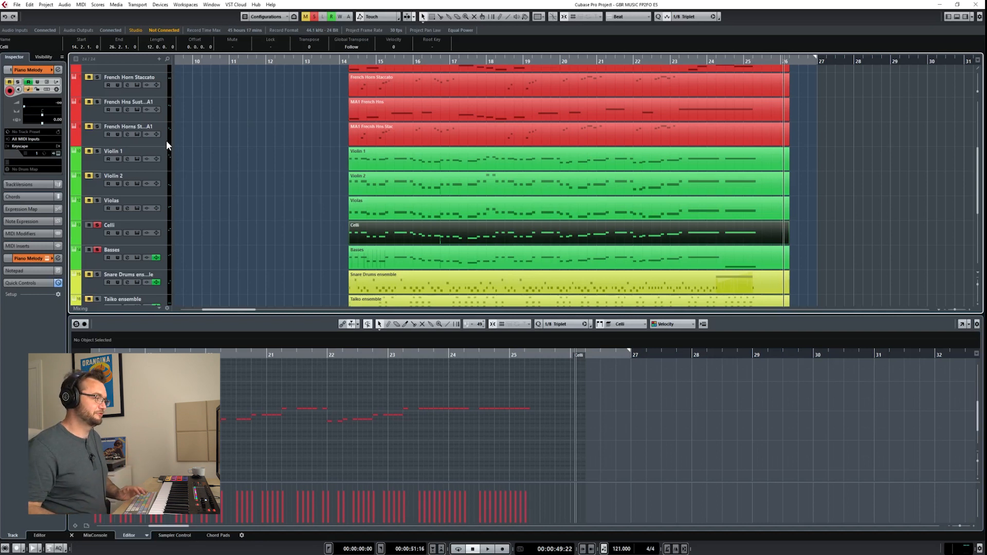
left_click(361, 205)
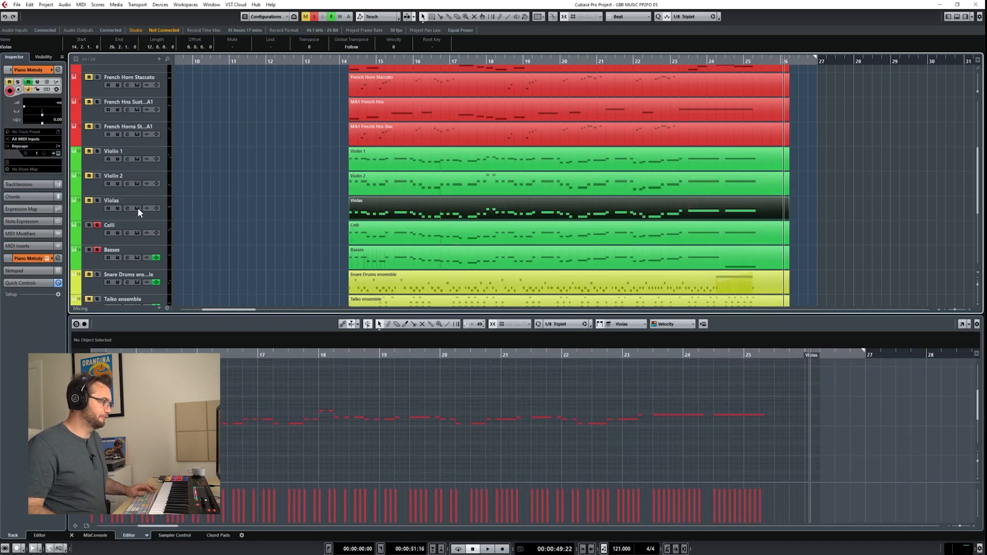
scroll(228, 412, "left", 5)
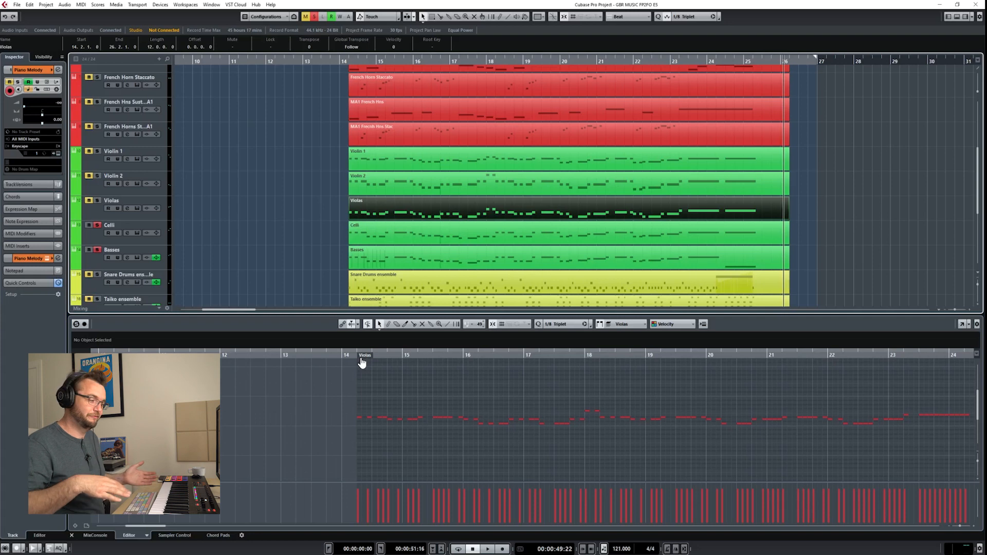
left_click(346, 355)
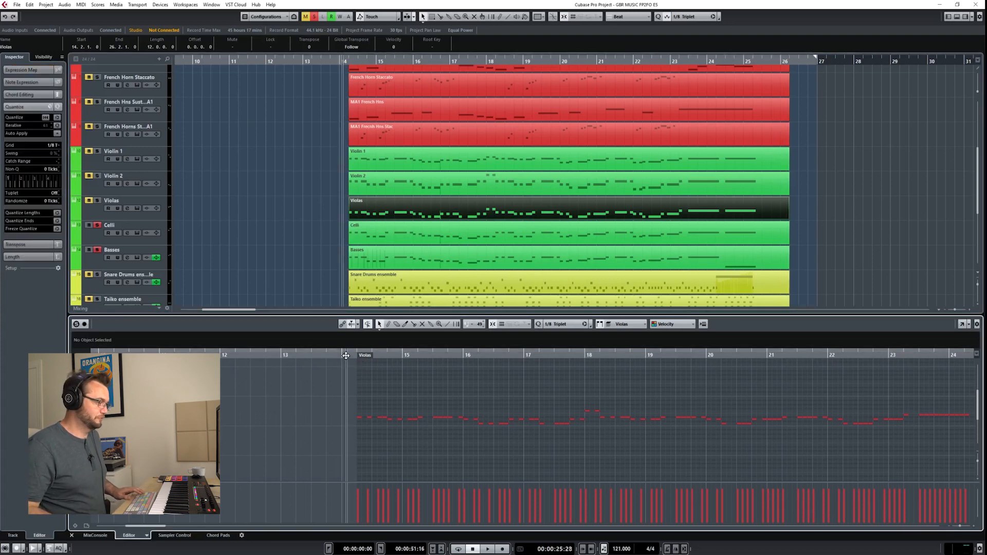
key("space")
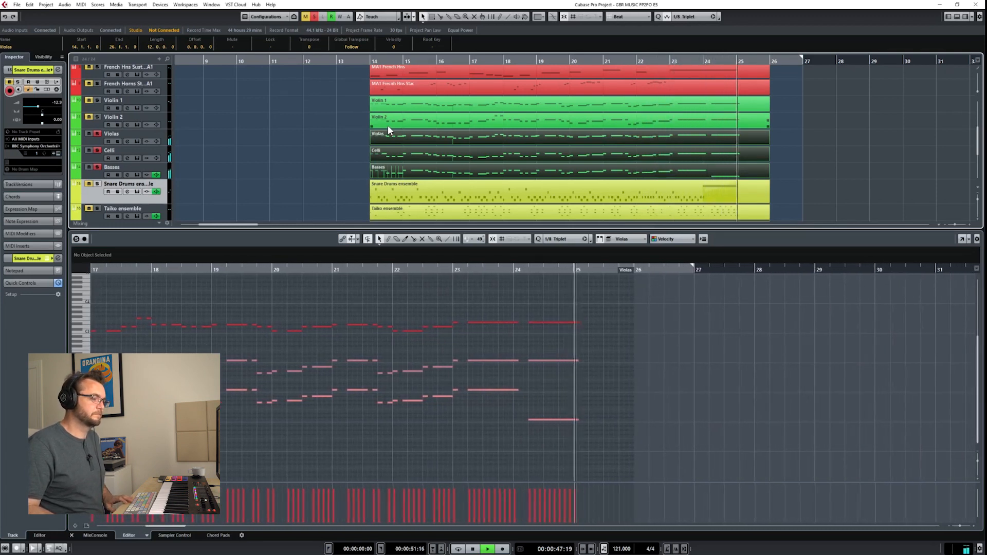
key("space")
Step: Show the Violin 2 part together with Violas, Celli and Basses in the key editor and play them
left_click(387, 126)
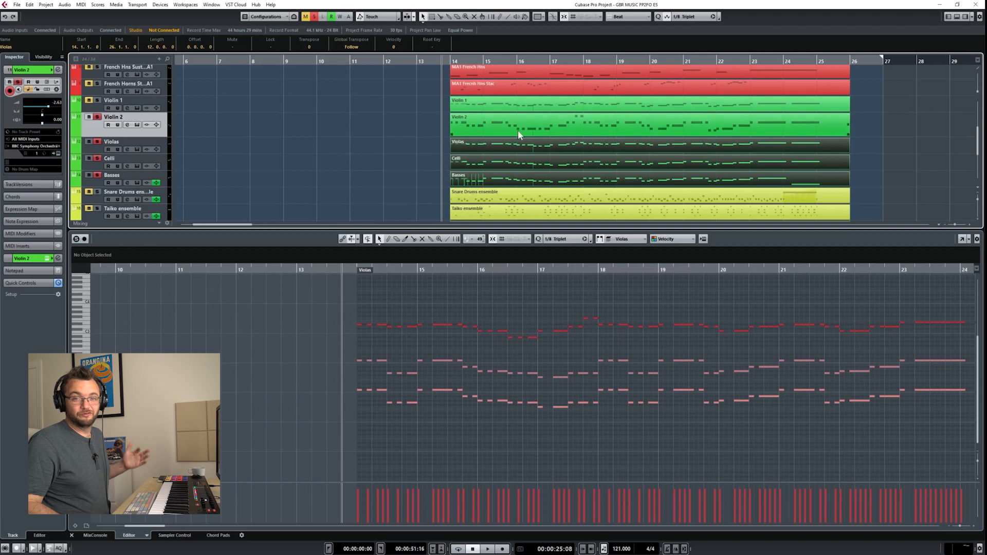
left_click(496, 125, "shift")
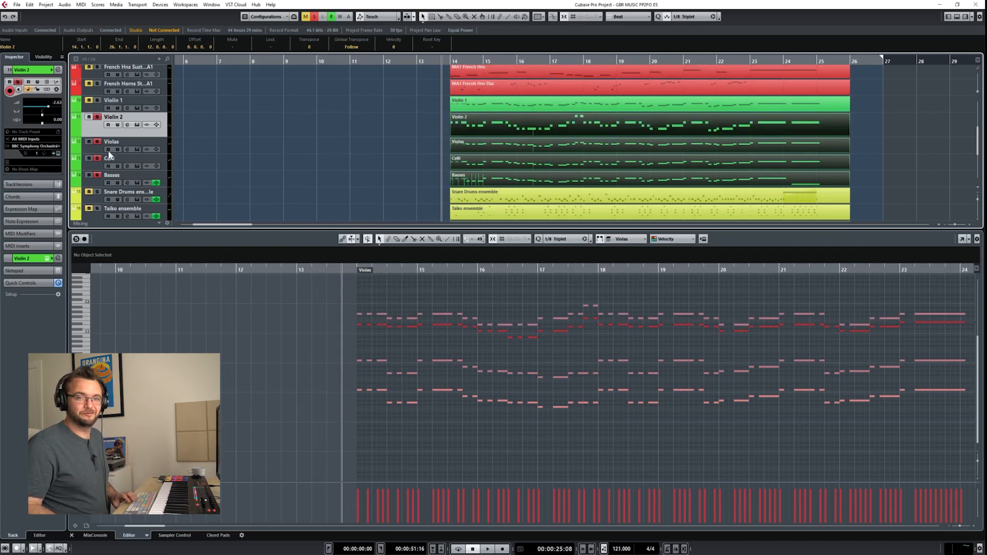
key("space")
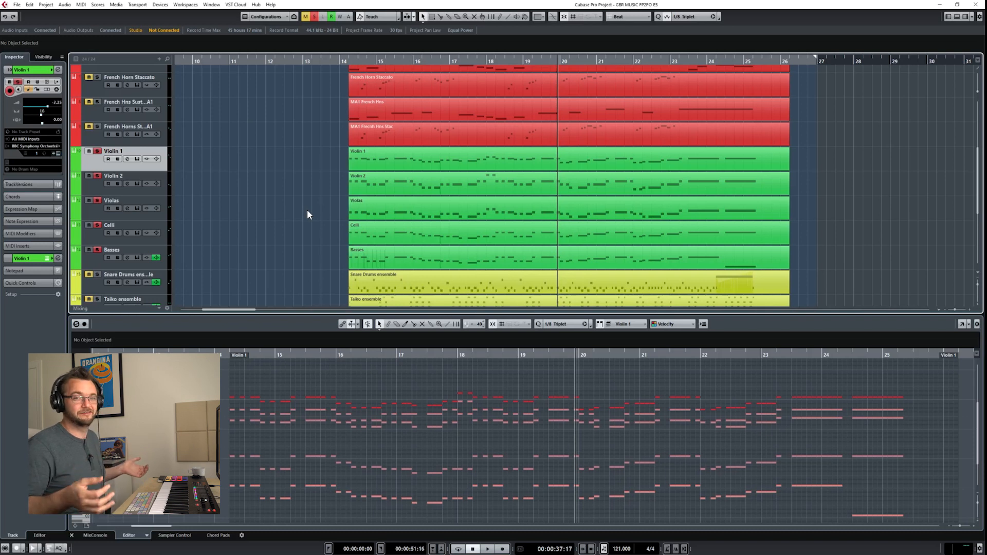
Step: Play the full soloed string section, Violin 1 through Basses, from the start of bar 14
left_click(343, 61)
key("space")
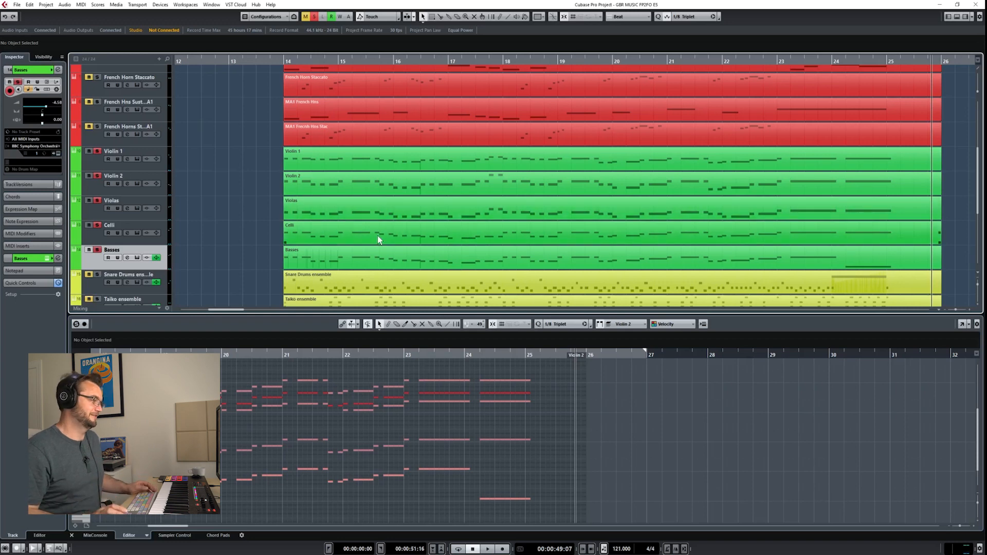
Step: Play the soloed Taiko ensemble part with its notes shown in the key editor
scroll(377, 235, "down", 5)
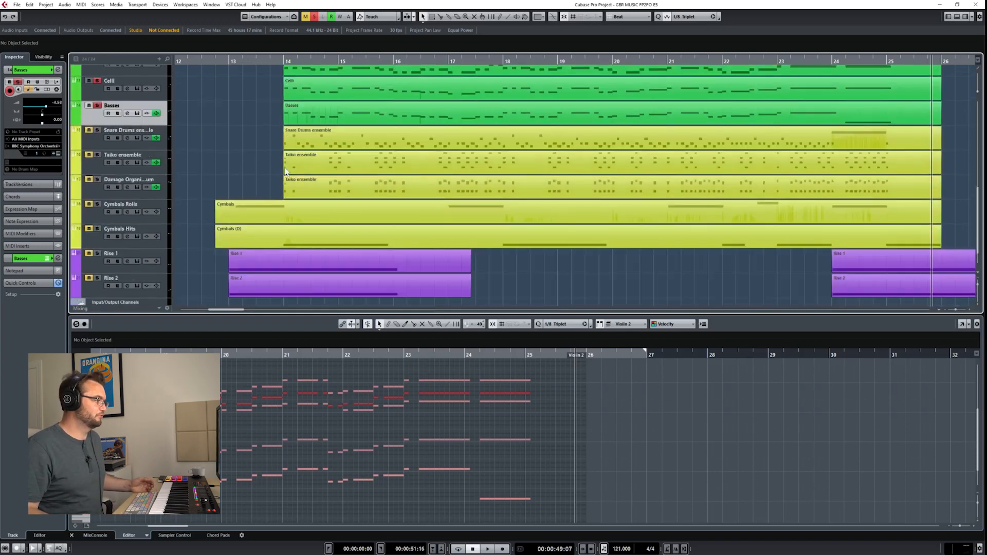
scroll(104, 130, "up", 5)
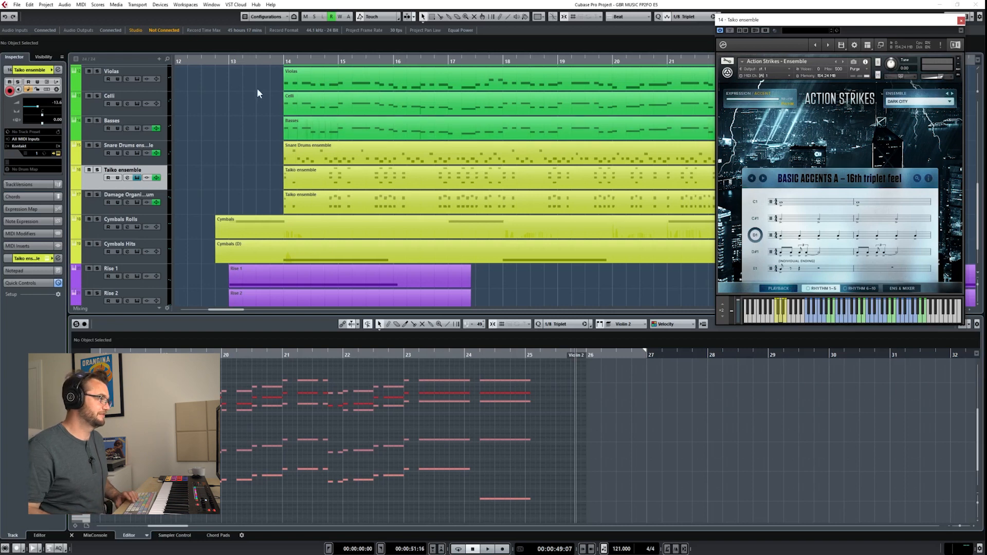
key("space")
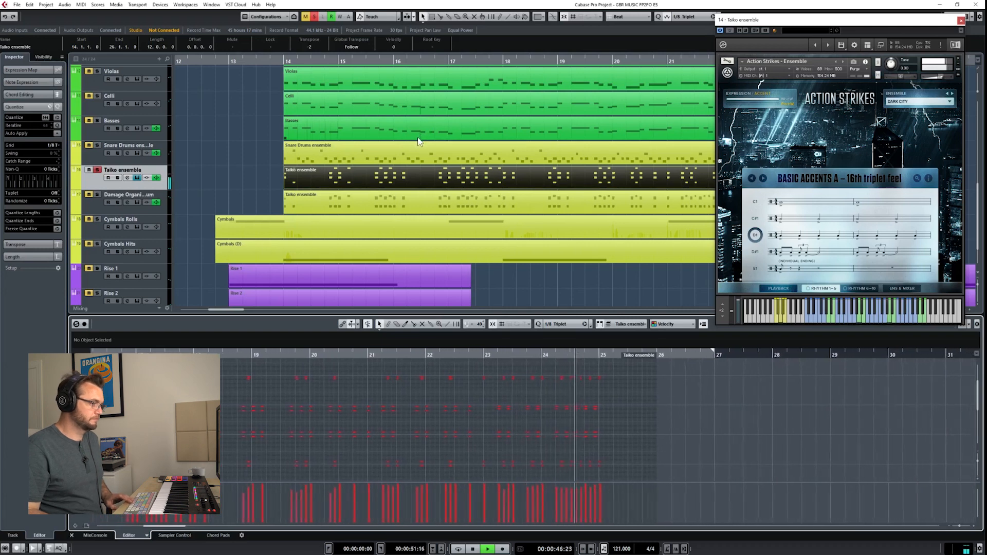
key("space")
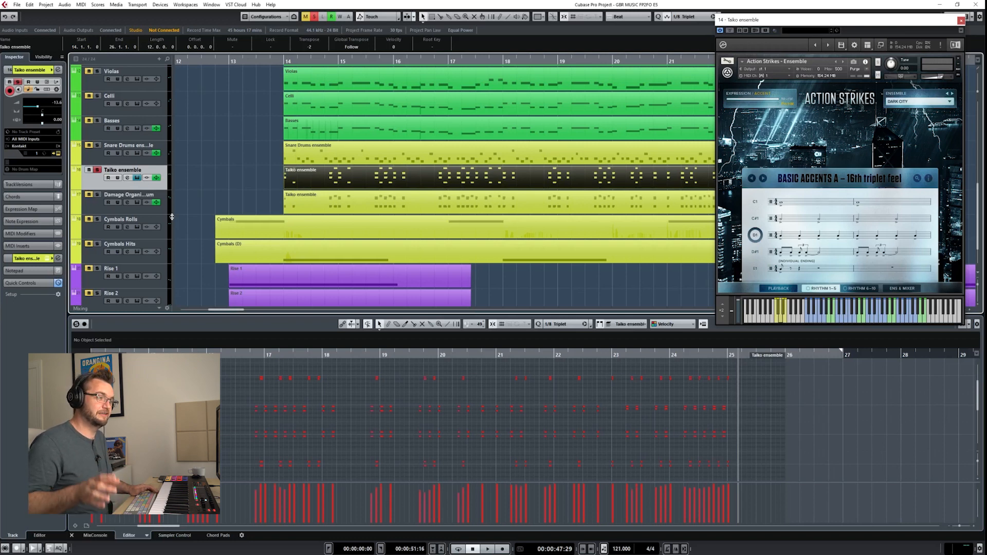
Step: Open the Damage Organic Drum instrument and play it together with the Taiko ensemble from just before bar 14
left_click(137, 202)
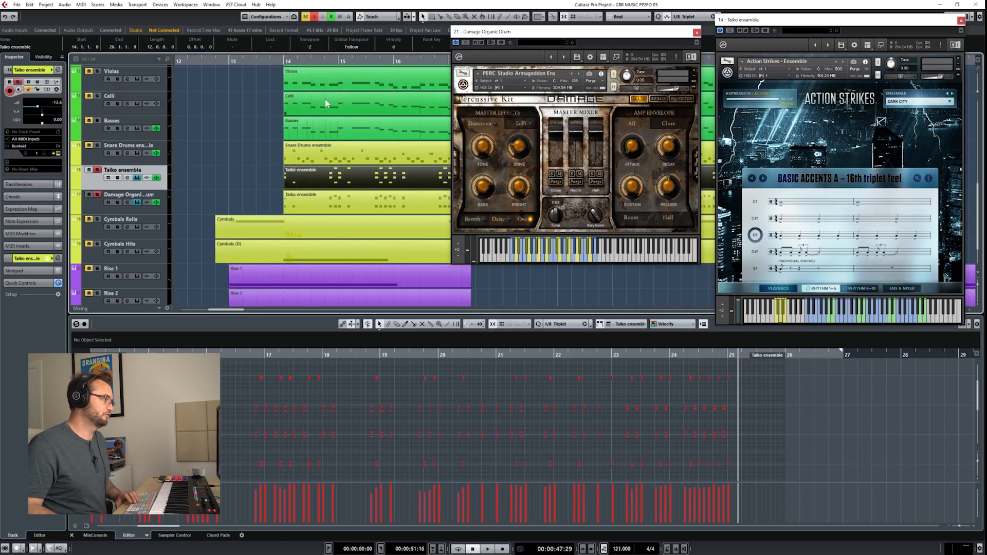
left_click(280, 62)
key("space")
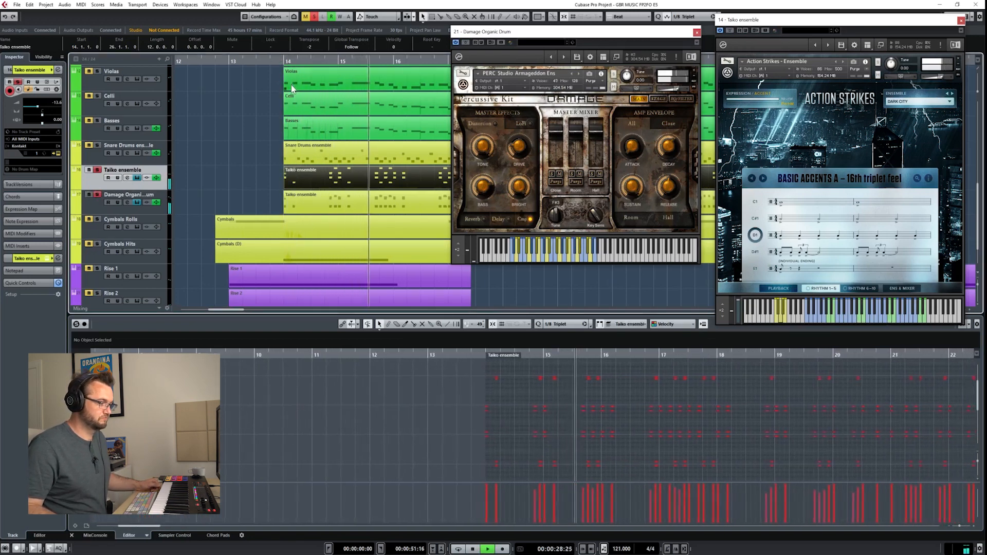
left_click(98, 194)
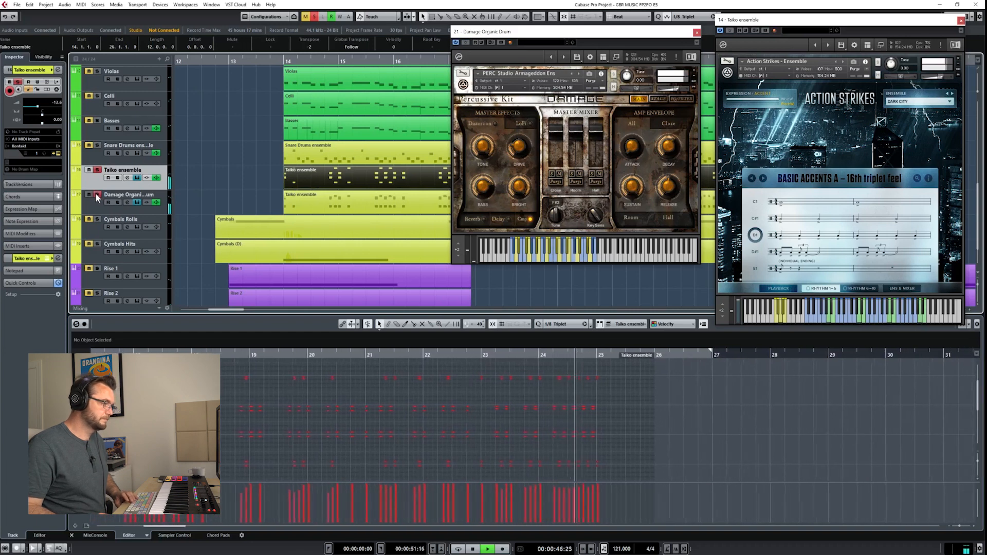
key("space")
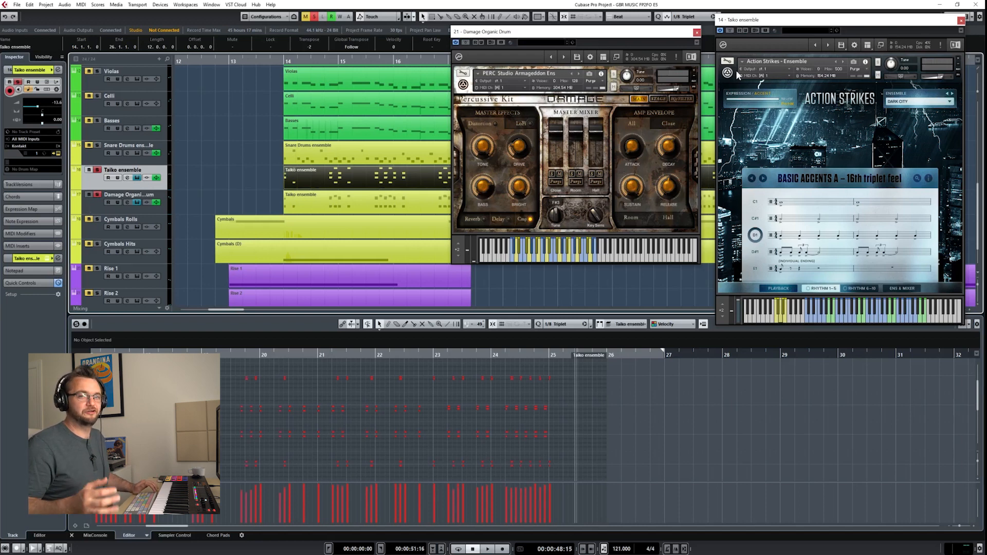
Step: Close the Damage Organic Drum and Taiko ensemble instruments and set the playback position to bar 14
left_click(697, 33)
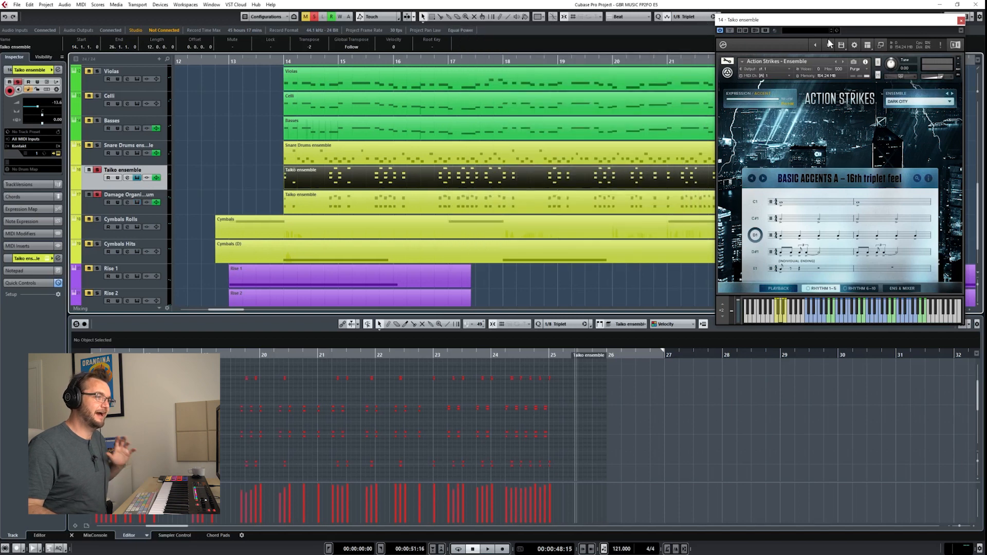
left_click(960, 23)
left_click(283, 61)
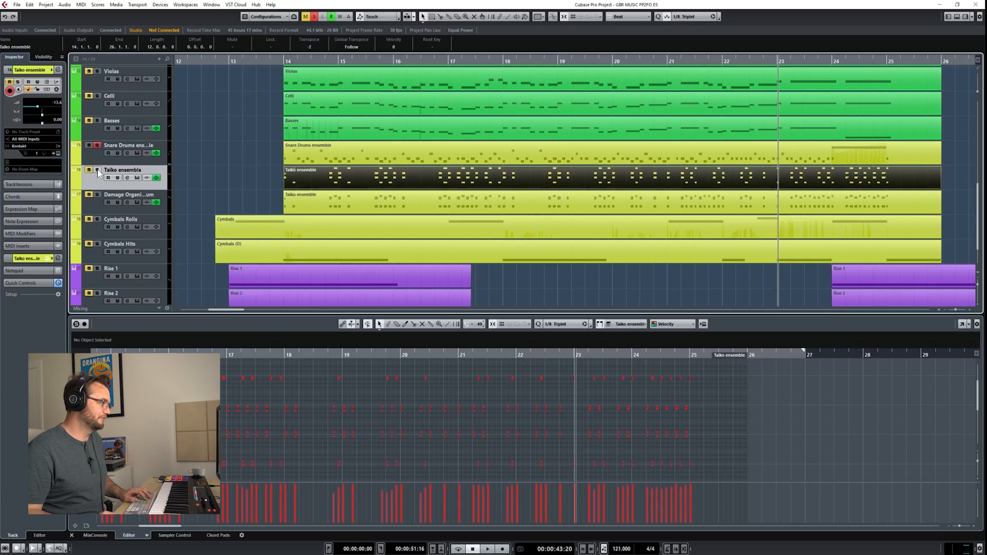
Step: Play the soloed Snare Drums, Taiko and Damage Organic Drum parts together from bar 14
left_click(282, 60)
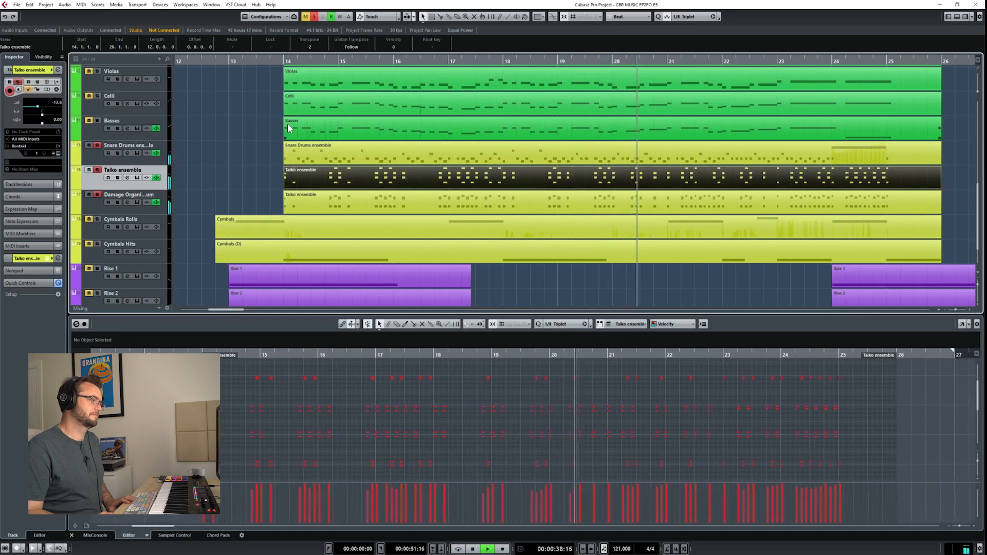
scroll(287, 125, "up", 2)
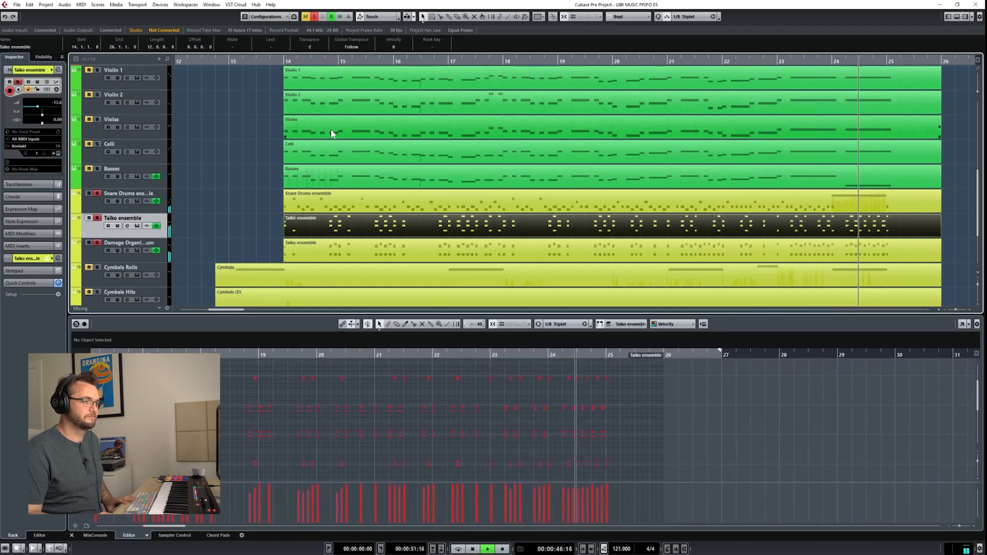
scroll(138, 129, "up", 2)
key("space")
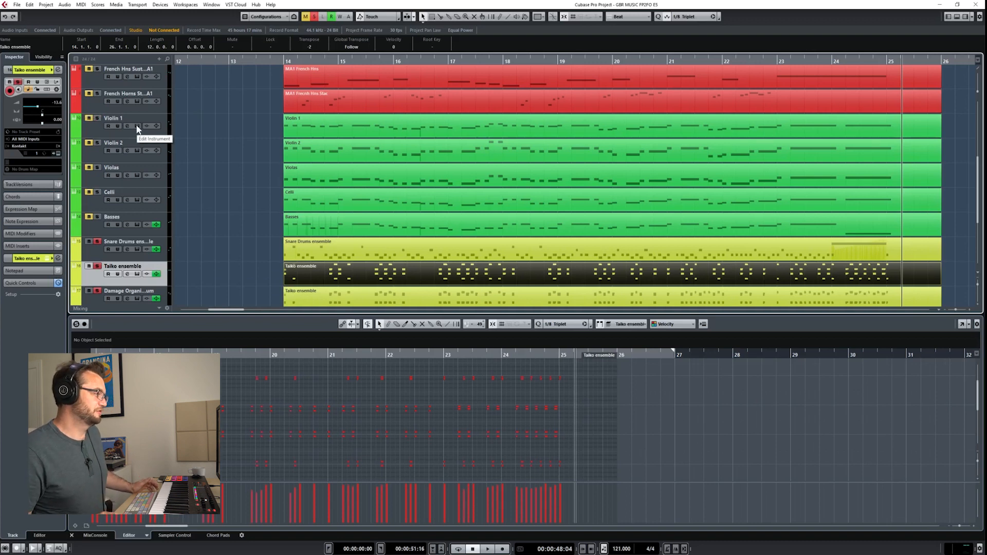
Step: Play the cymbals with the drums from the start of the Cymbals part, closing the Cymbals Rolls instrument first
scroll(217, 143, "down", 6)
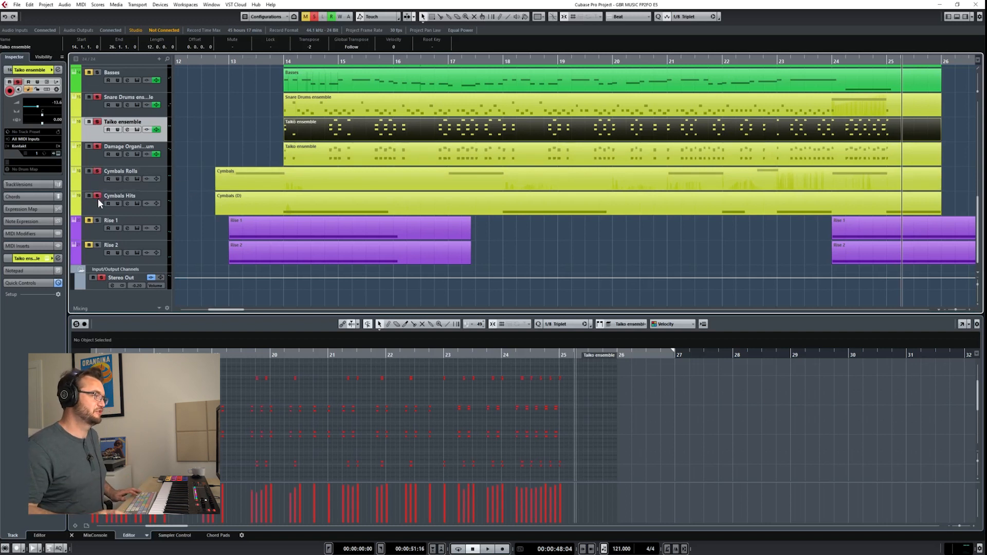
left_click(215, 70)
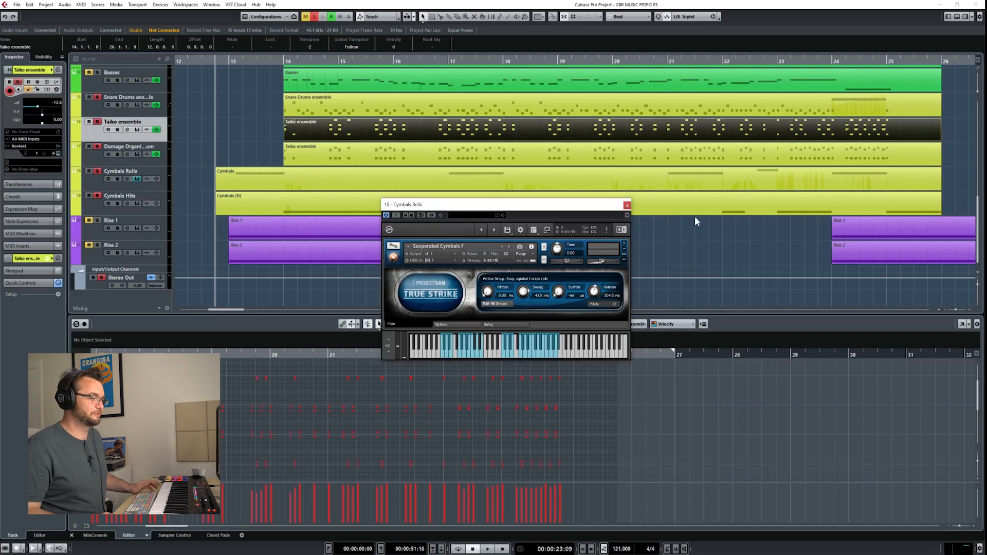
left_click(627, 205)
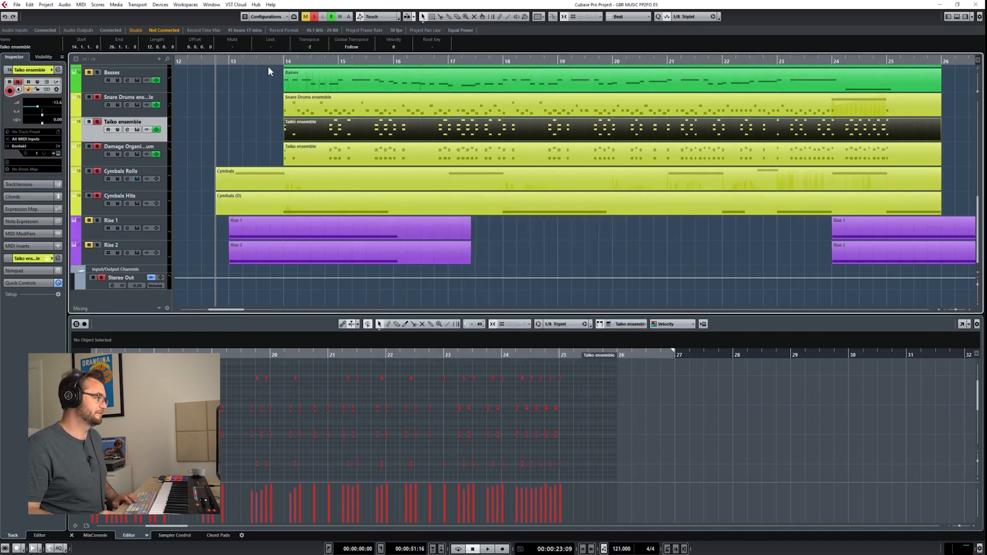
key("space")
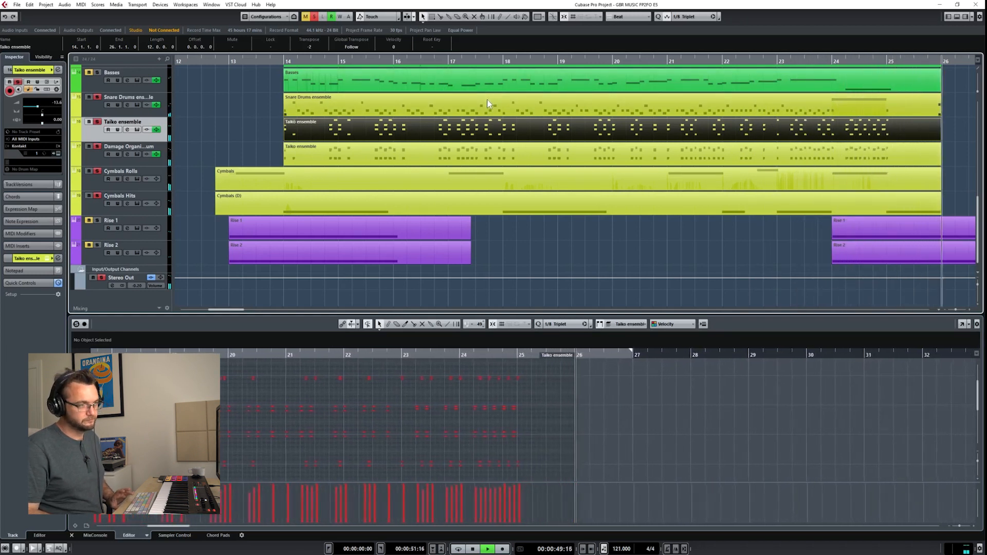
Step: Solo the Violin 1, Violin 2, Violas, Celli and Basses tracks too and play them with the drums and cymbals from bar 14
scroll(100, 120, "up", 5)
key("space")
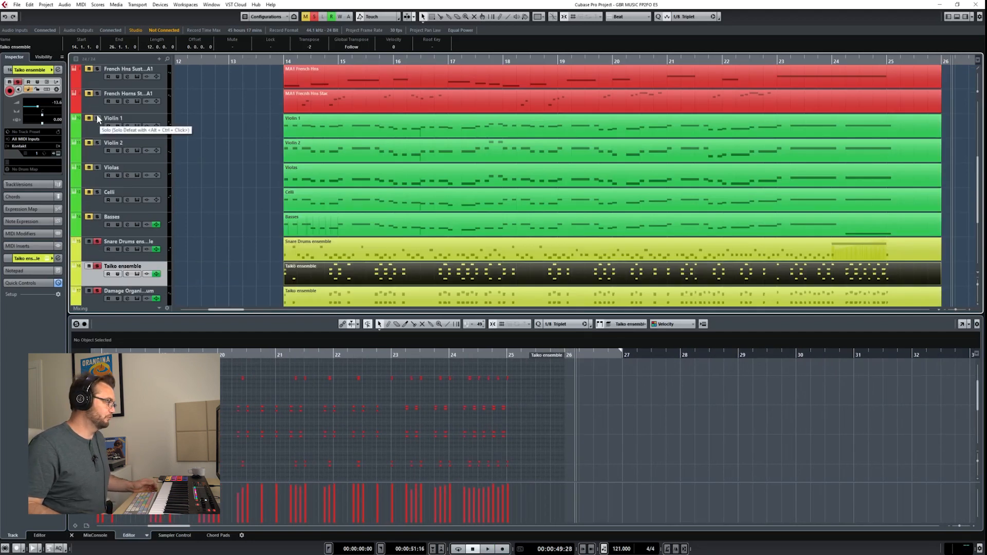
left_click(98, 119)
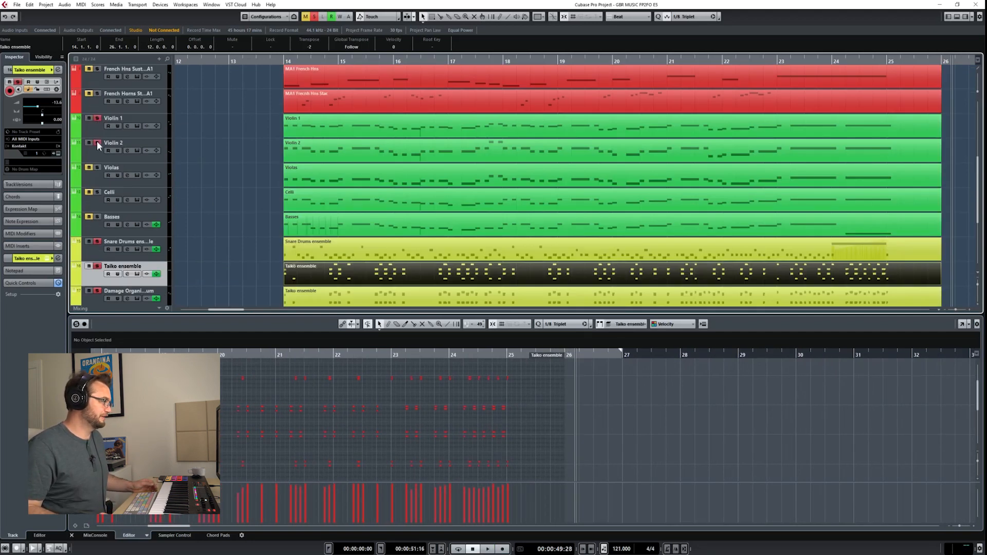
left_click(98, 217)
left_click(281, 62)
scroll(242, 113, "down", 4)
key("space")
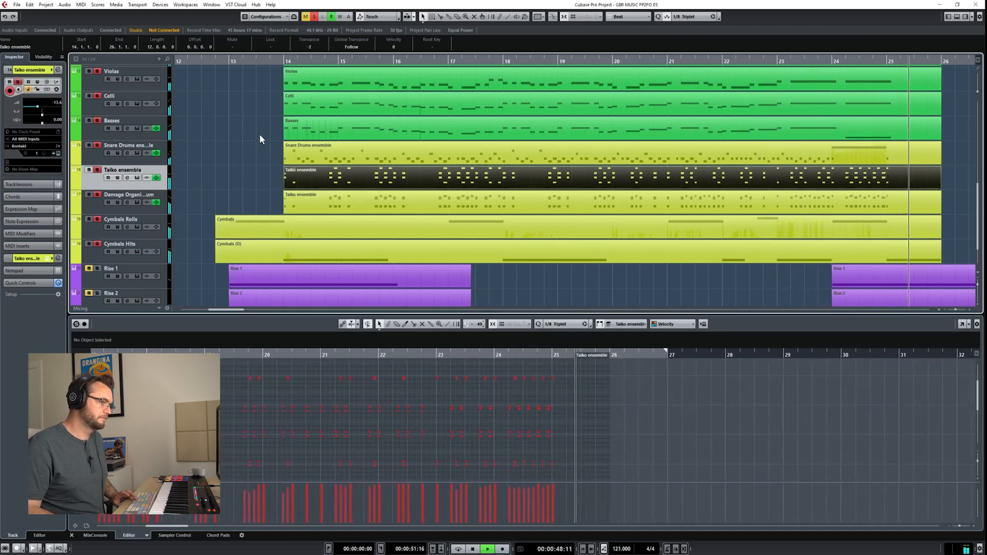
key("space")
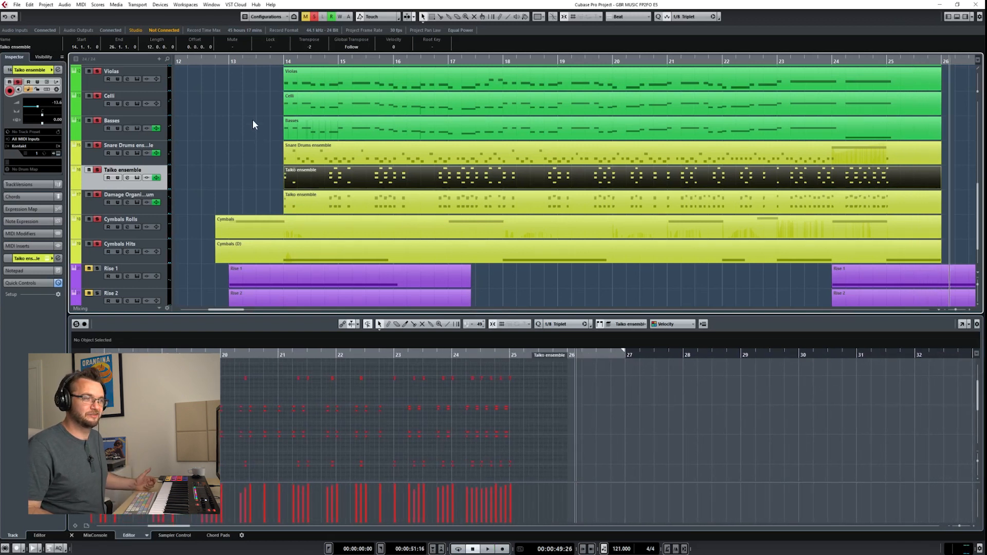
Step: Solo the four French horn tracks and play them with the French Horns and French Horn Staccato parts open in the editor
left_click(957, 17)
scroll(683, 249, "up", 4)
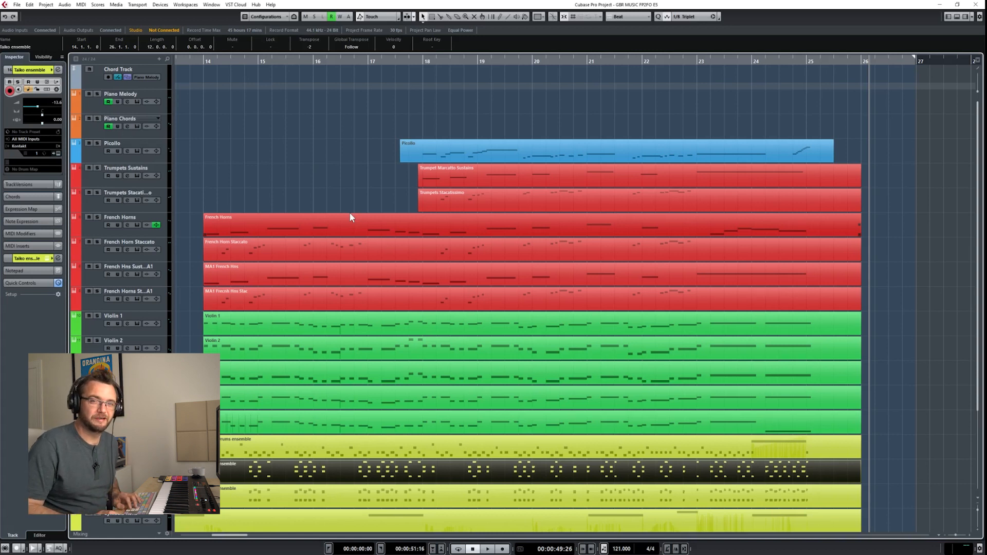
left_click(303, 246)
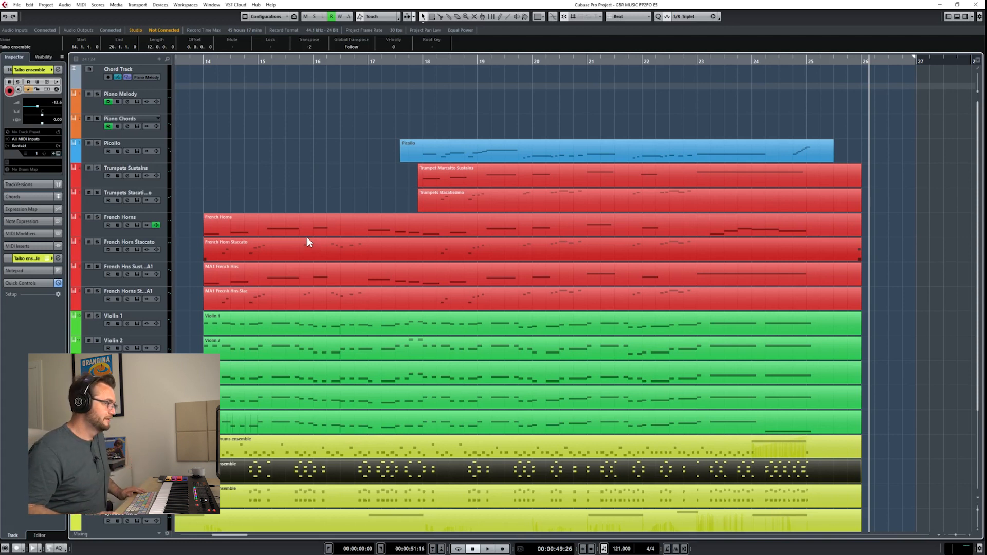
scroll(559, 121, "left", 3)
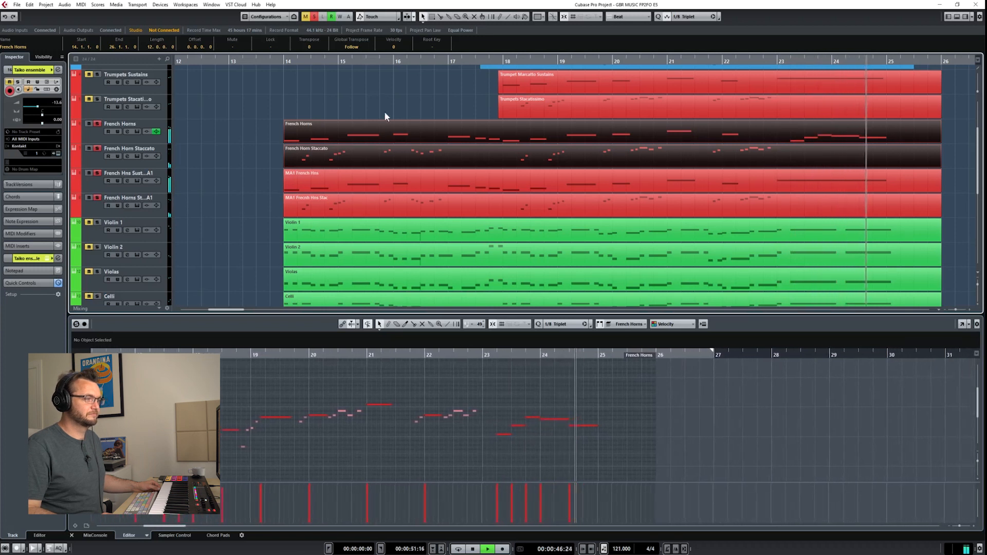
key("space")
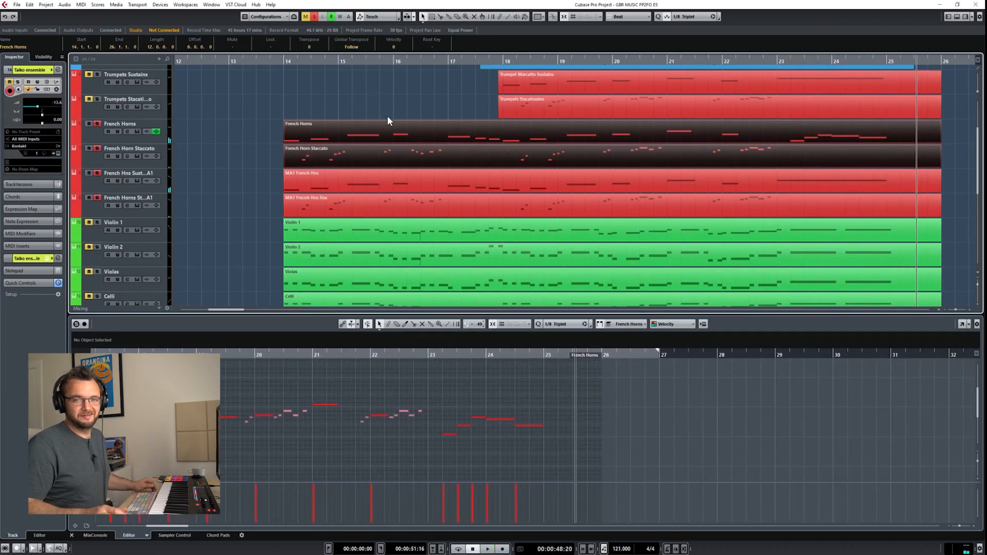
Step: Solo the two trumpet tracks with the horns, select all six brass parts and play them from bar 14
scroll(612, 184, "up", 2)
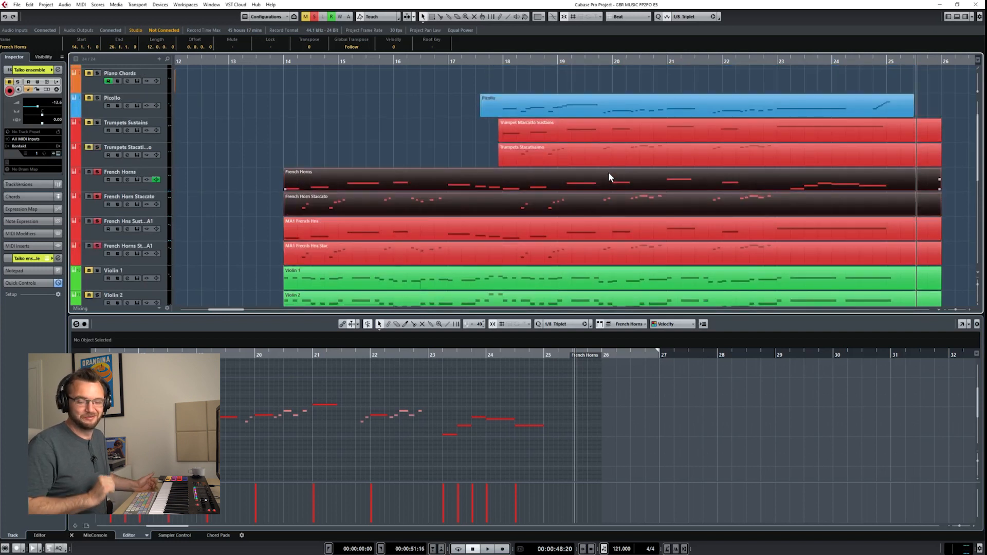
left_click(280, 110)
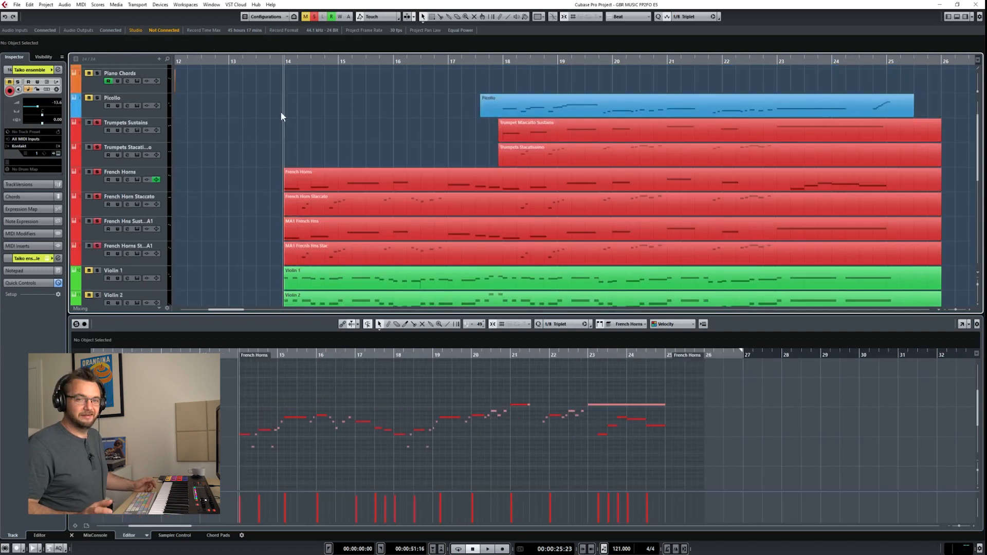
left_click_drag(244, 124, 948, 259)
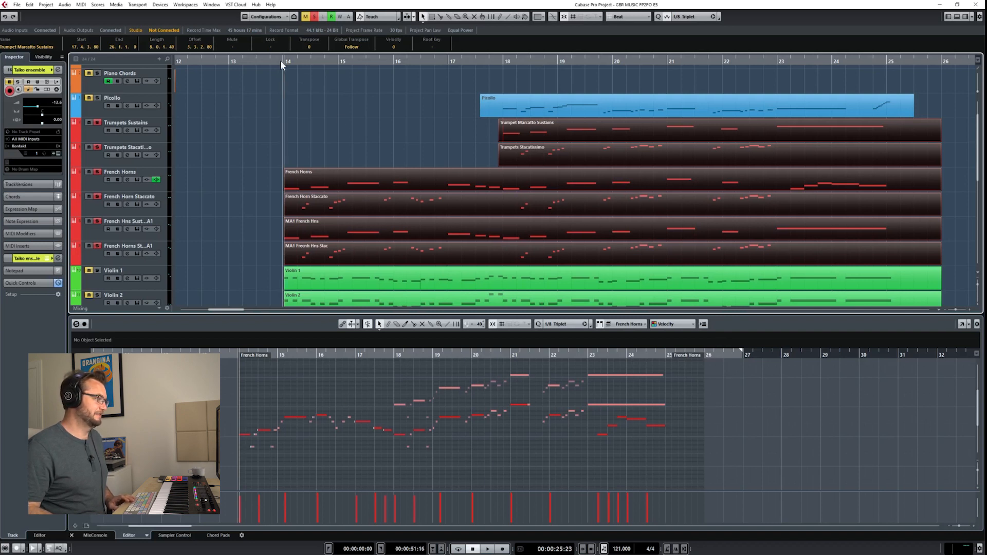
key("space")
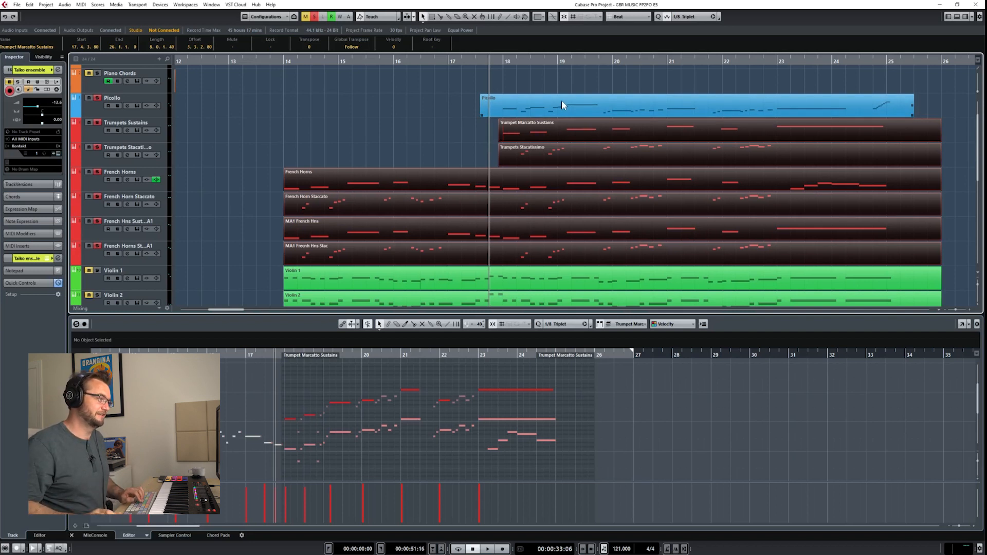
Step: Open the Picollo part in the editor, play it on its own through its closing run and clear its solo
left_click(876, 99)
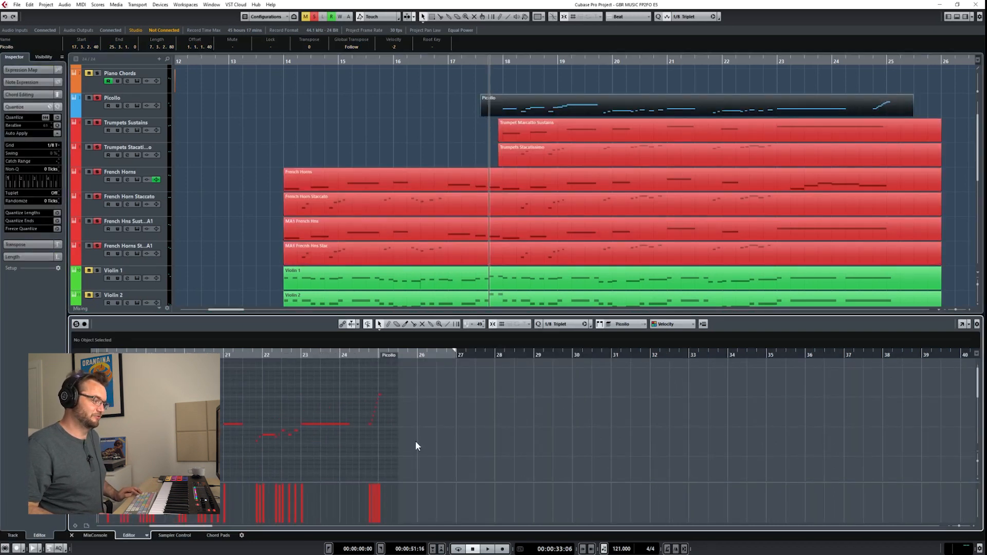
left_click(97, 122)
left_click(98, 147)
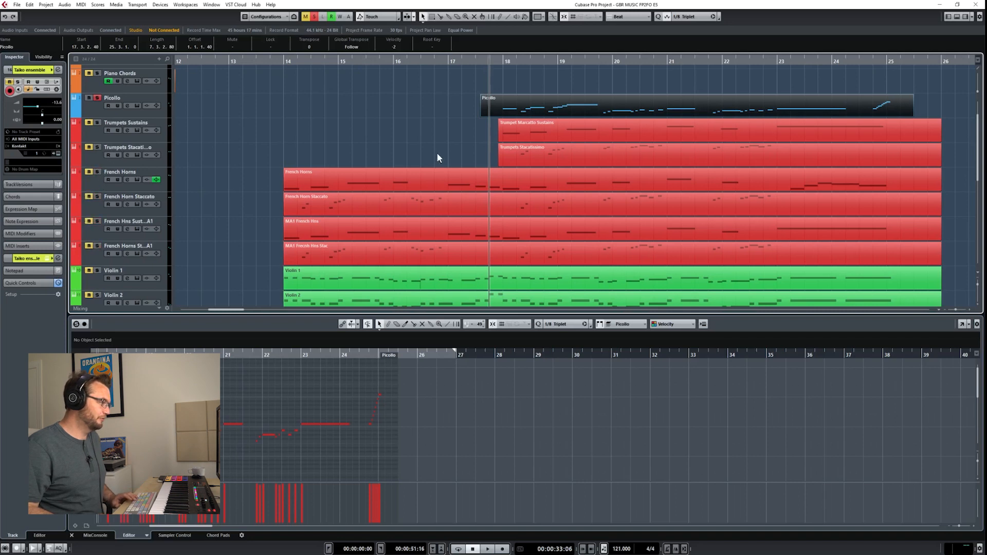
key("space")
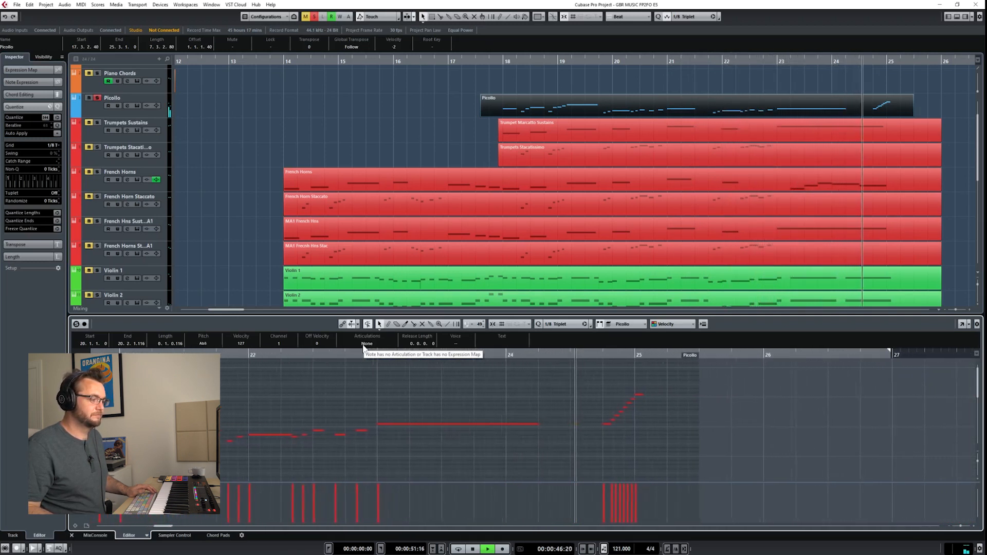
key("space")
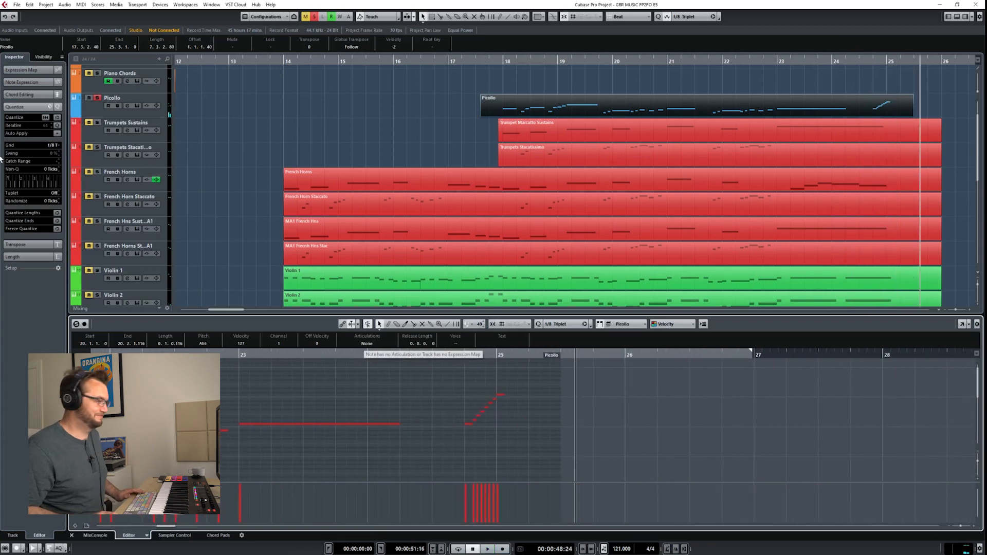
left_click(96, 98)
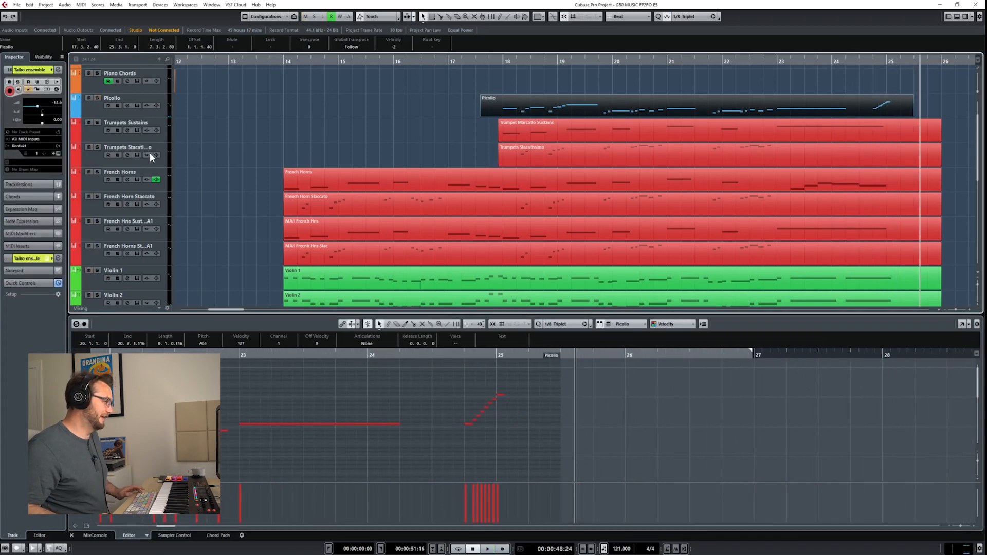
Step: Solo the Rise 1 and Rise 2 tracks, set the playback position to bar 13 and inspect both tracks' Rise & Hit instruments
left_click(332, 101)
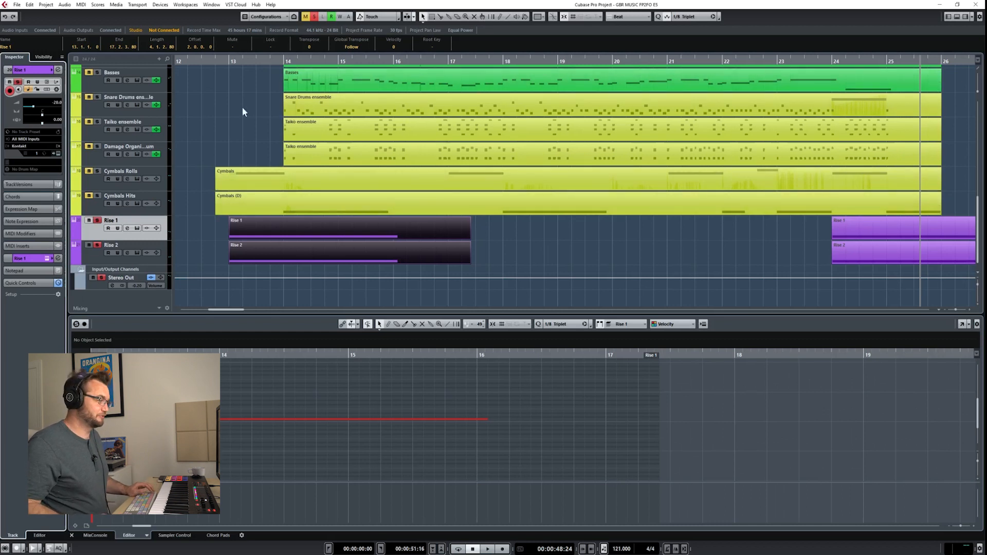
left_click(237, 62)
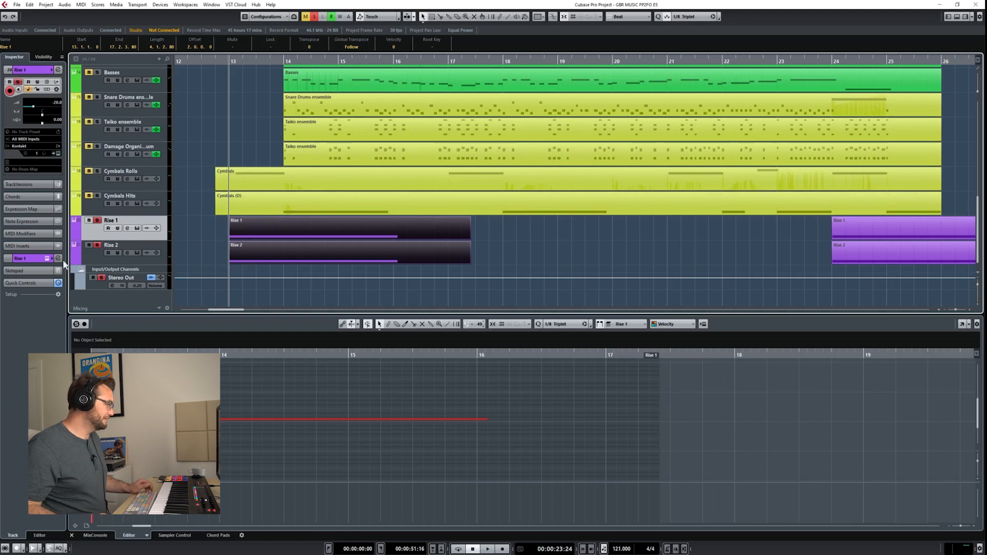
left_click(47, 258)
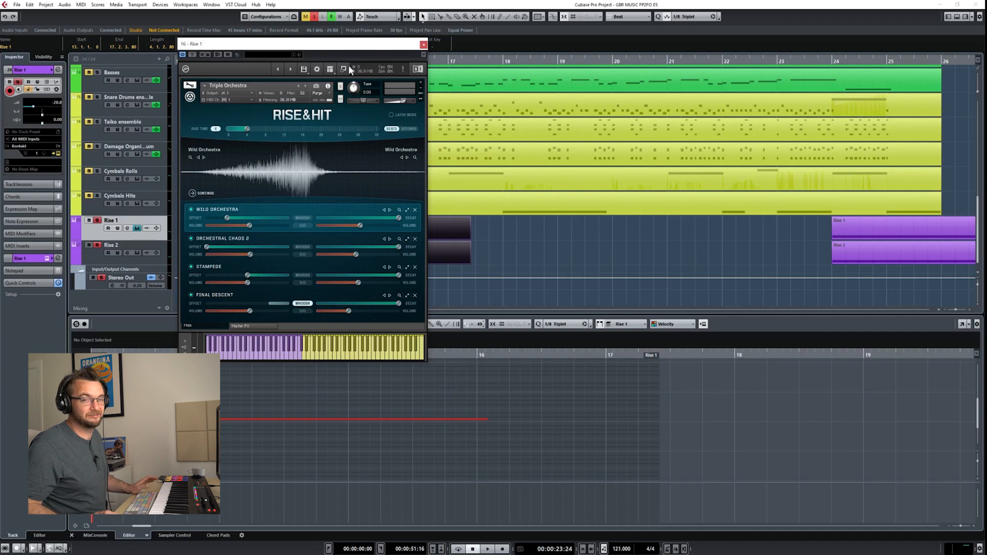
left_click(423, 44)
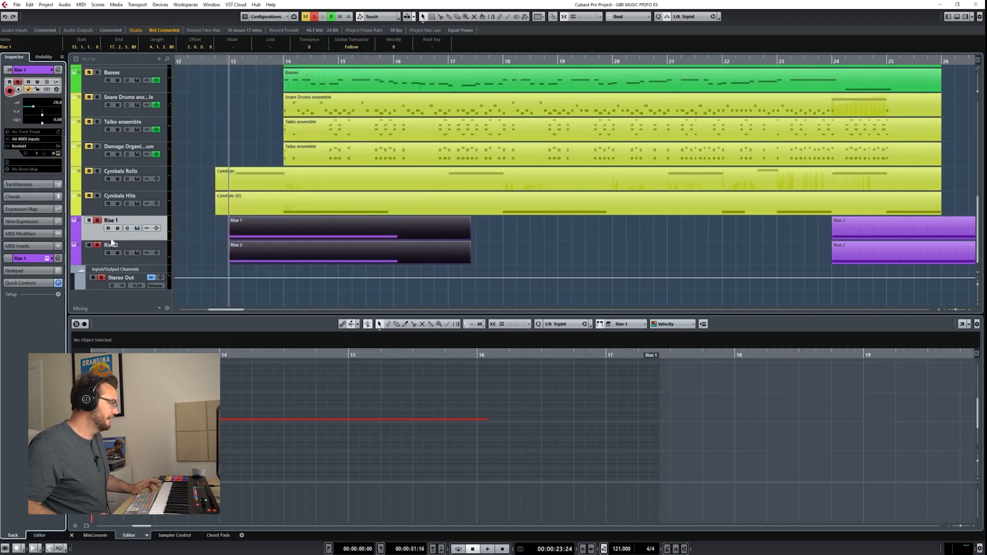
left_click(100, 262)
left_click(46, 258)
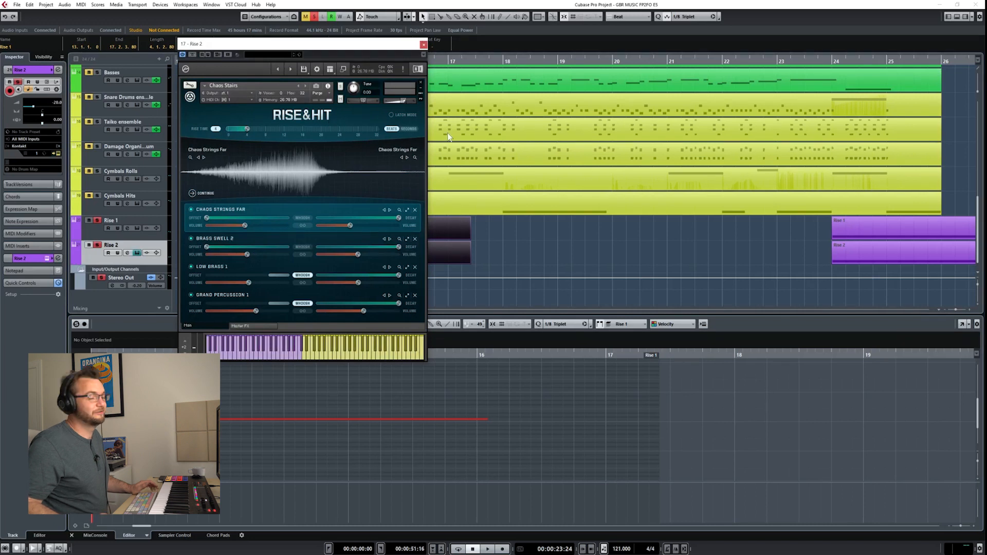
left_click(423, 45)
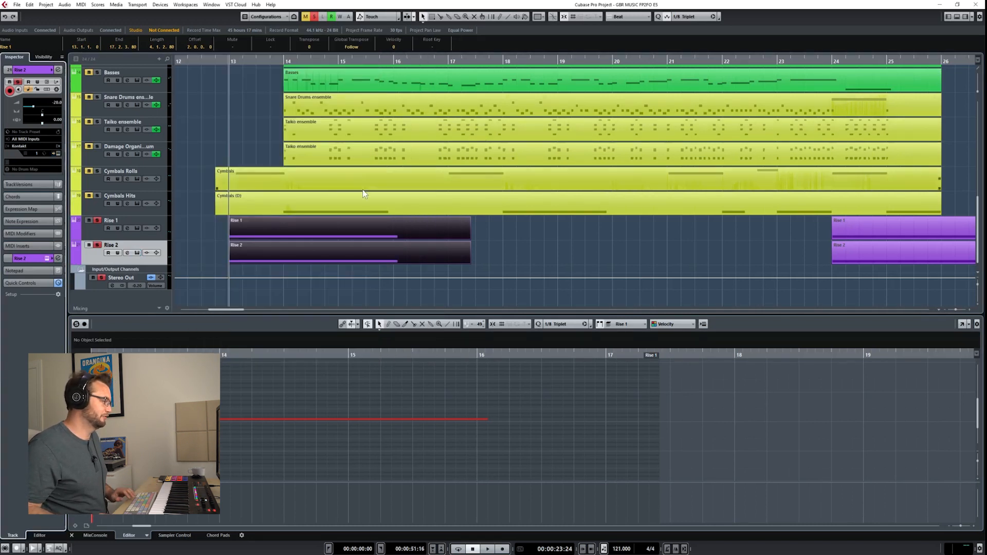
Step: Play the soloed Rise 1 and Rise 2 parts together from bar 13 until just past bar 16
key("space")
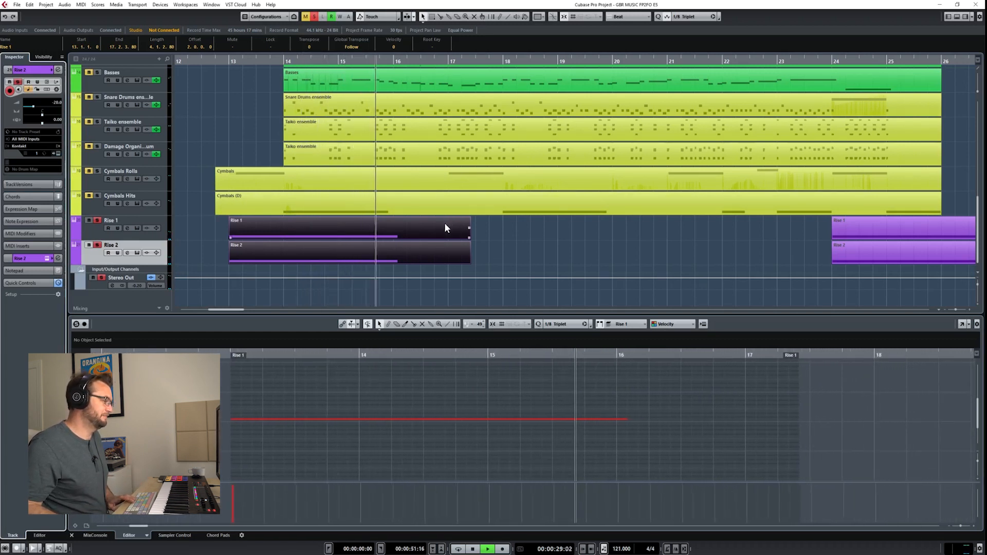
key("space")
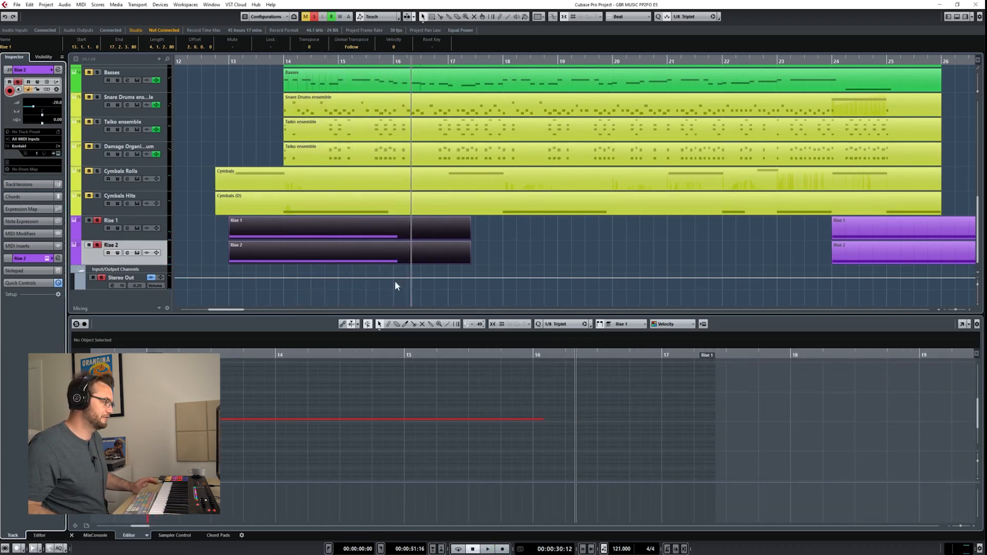
scroll(622, 251, "up", 5)
scroll(623, 251, "left", 5)
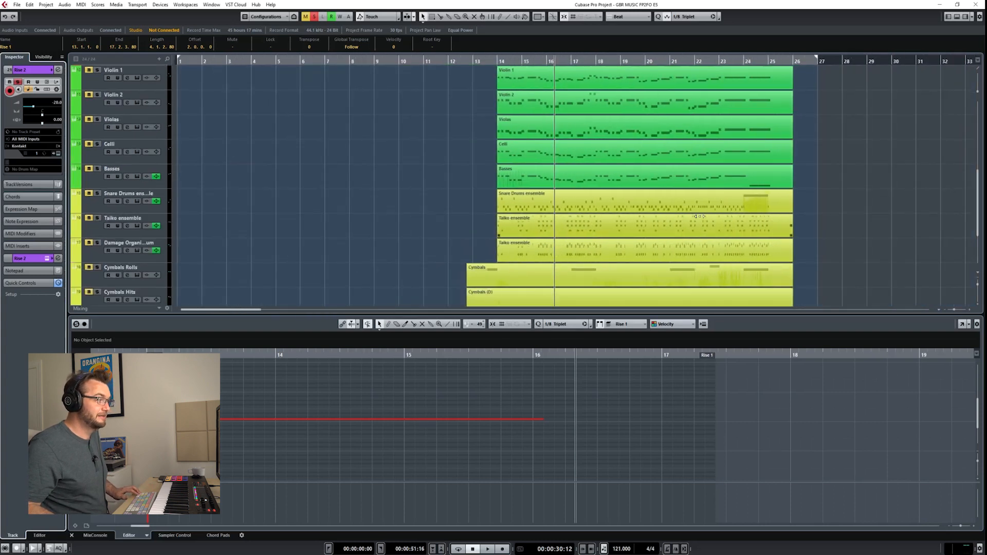